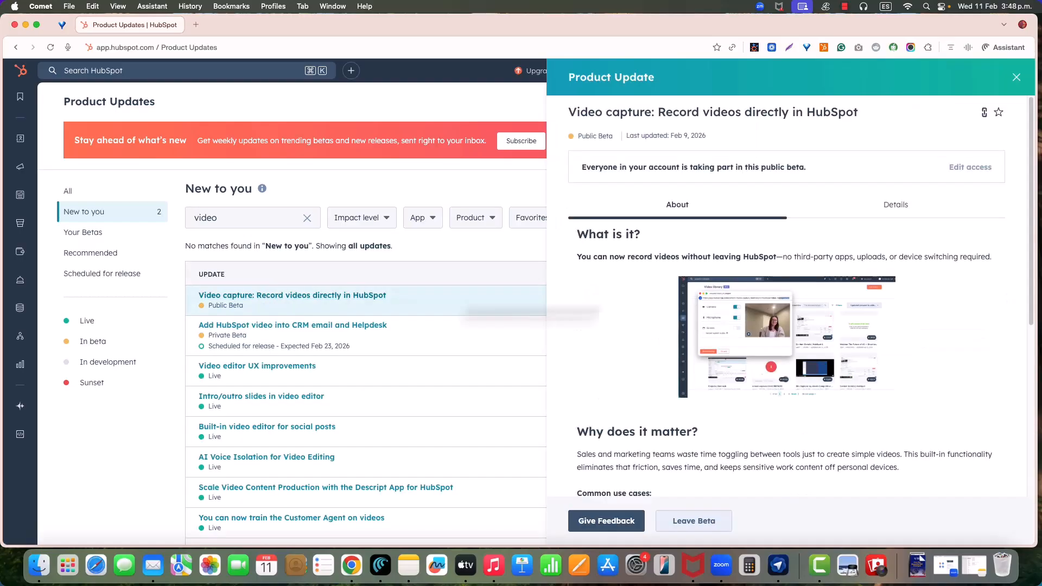
Read the rest of the video capture product update, close it and open the content video library.
{"action": "scroll", "coordinate": [838, 298], "scroll_direction": "down", "scroll_amount": 5}
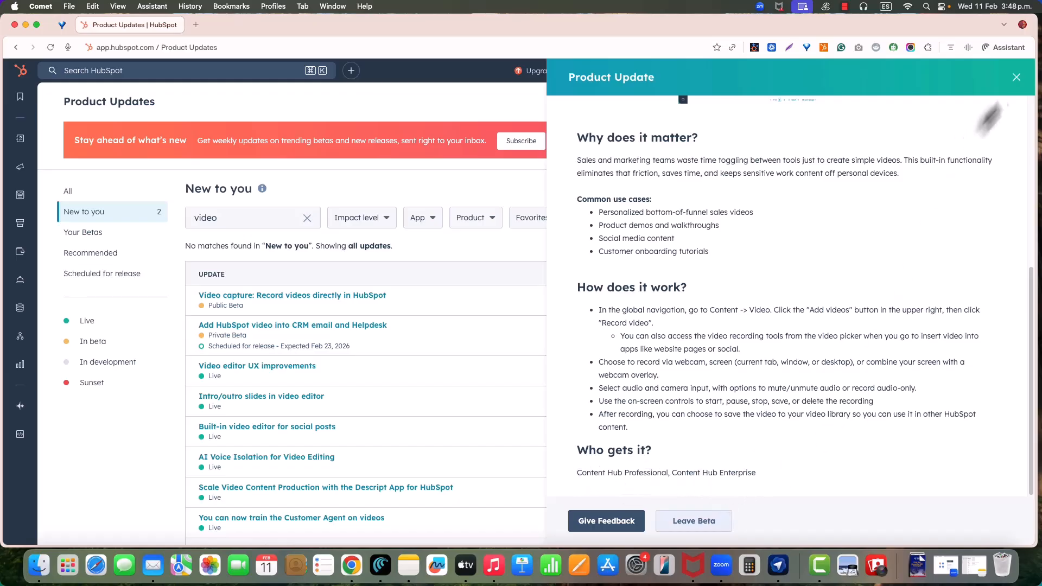
{"action": "left_click", "coordinate": [1016, 78]}
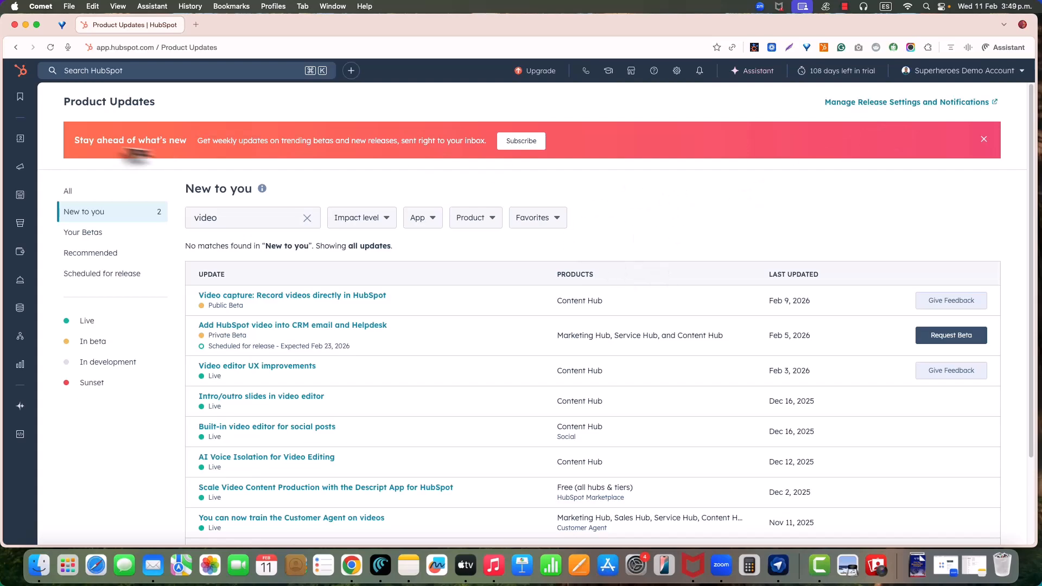
{"action": "mouse_move", "coordinate": [22, 144]}
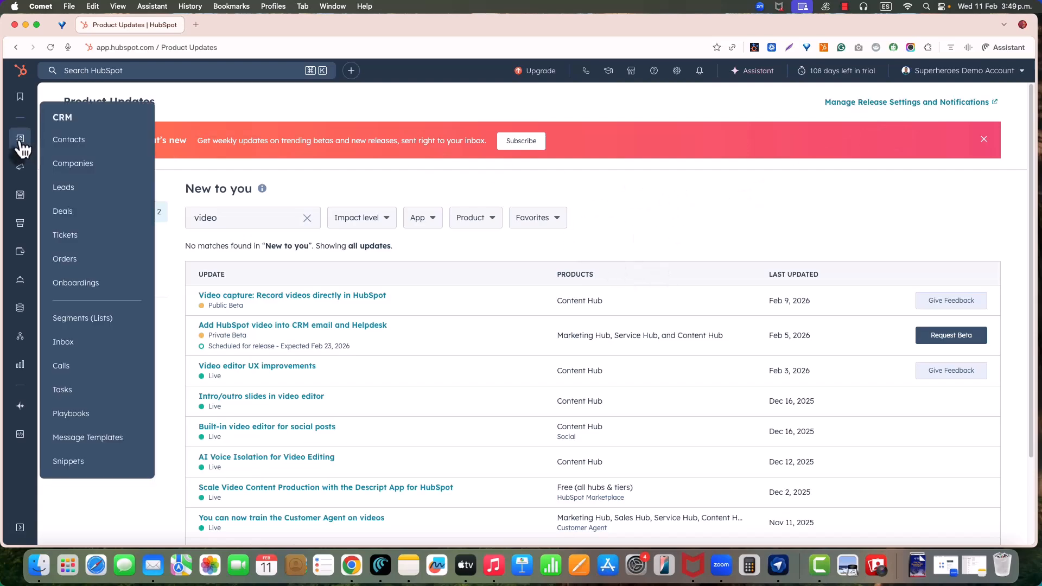
{"action": "mouse_move", "coordinate": [21, 163]}
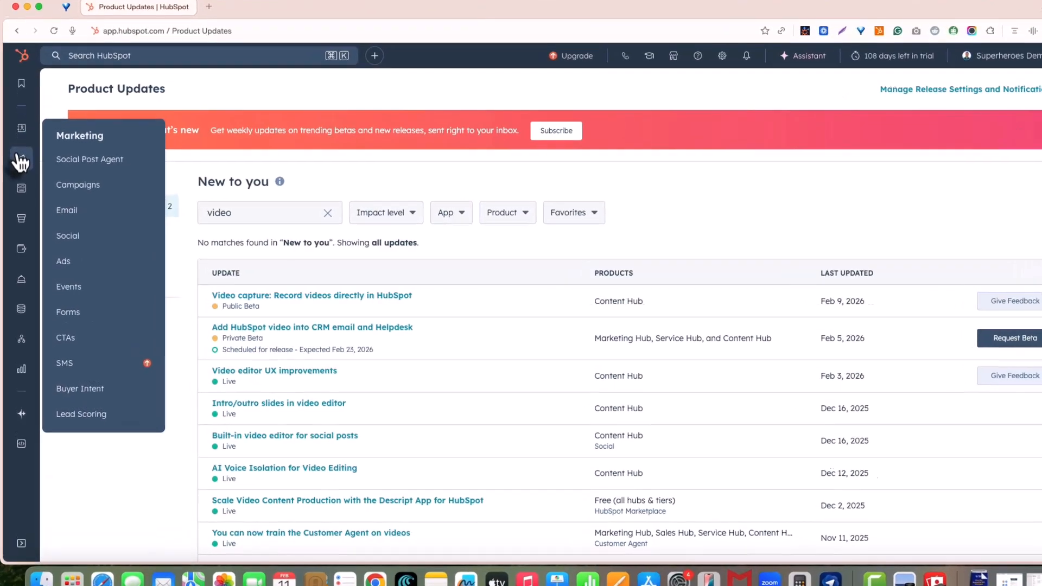
{"action": "mouse_move", "coordinate": [21, 195]}
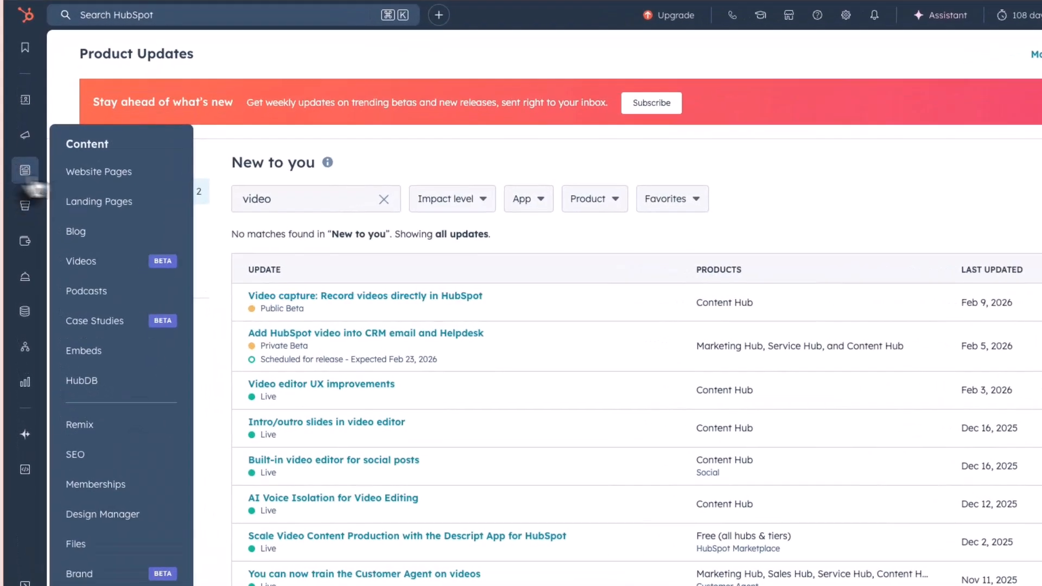
{"action": "left_click", "coordinate": [108, 262]}
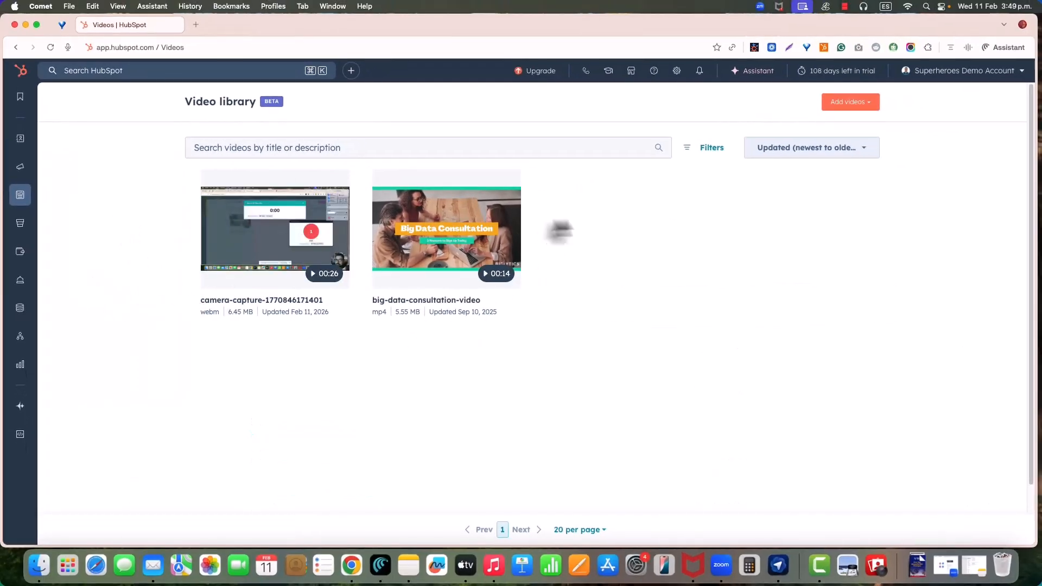
Add a video by recording a new clip with the camera, microphone and screen.
{"action": "left_click", "coordinate": [867, 104]}
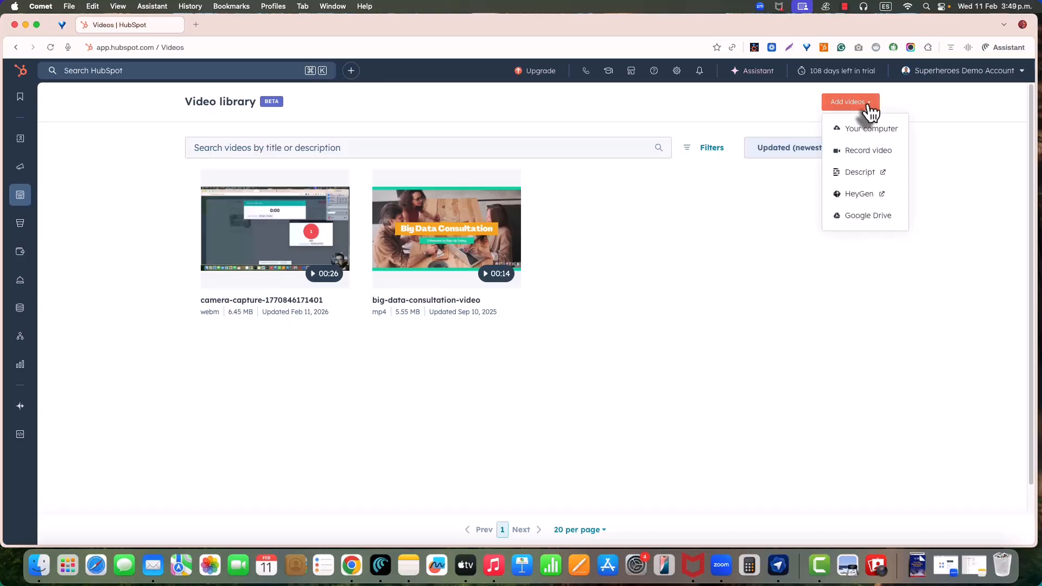
{"action": "left_click", "coordinate": [865, 158]}
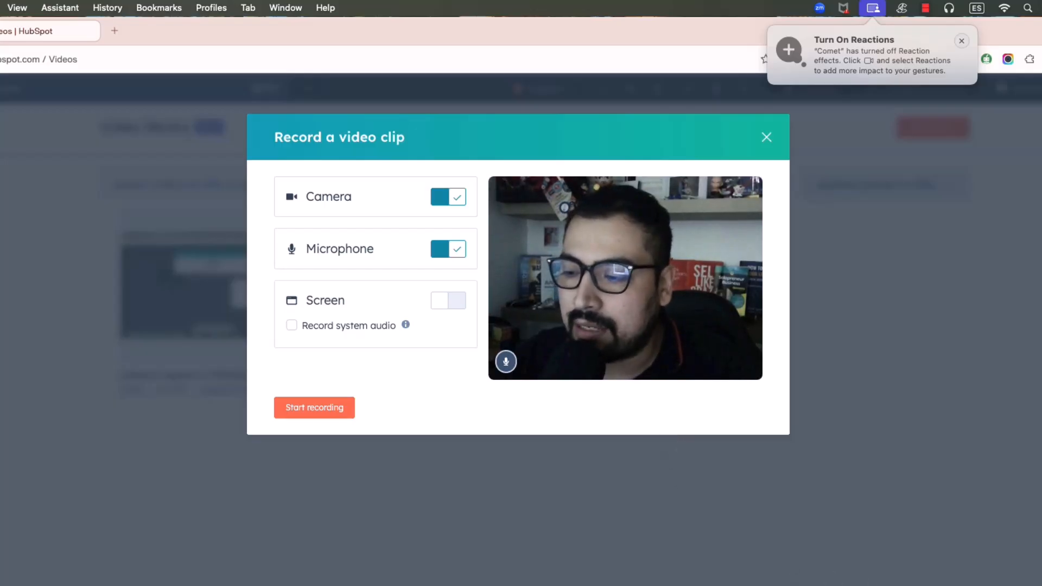
{"action": "left_click", "coordinate": [924, 12]}
While recording, duplicate the Videos browser tab and show the CRM Deals page and the reports dashboard in the copy.
{"action": "right_click", "coordinate": [31, 28]}
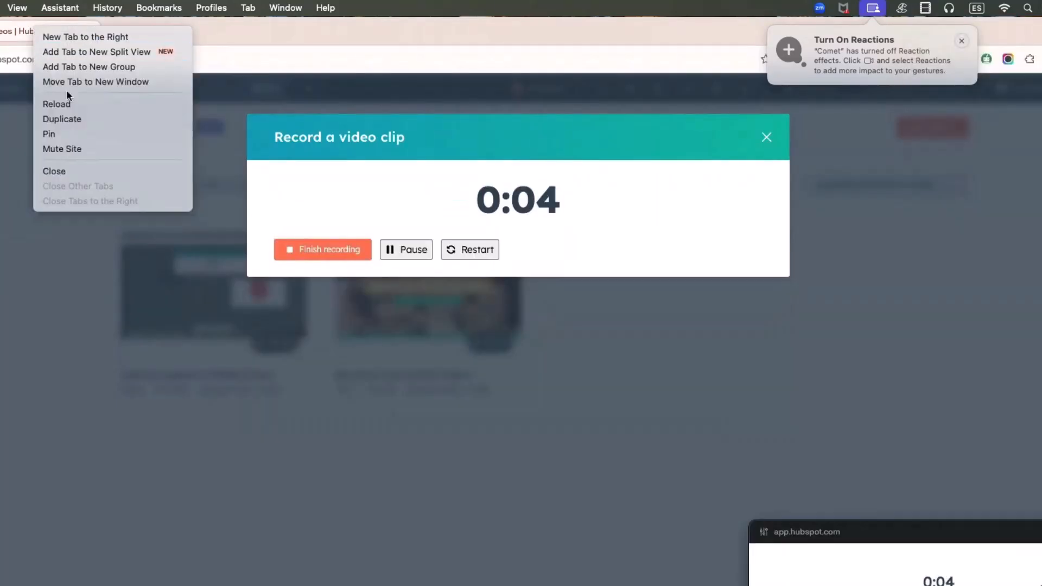
{"action": "left_click", "coordinate": [77, 119]}
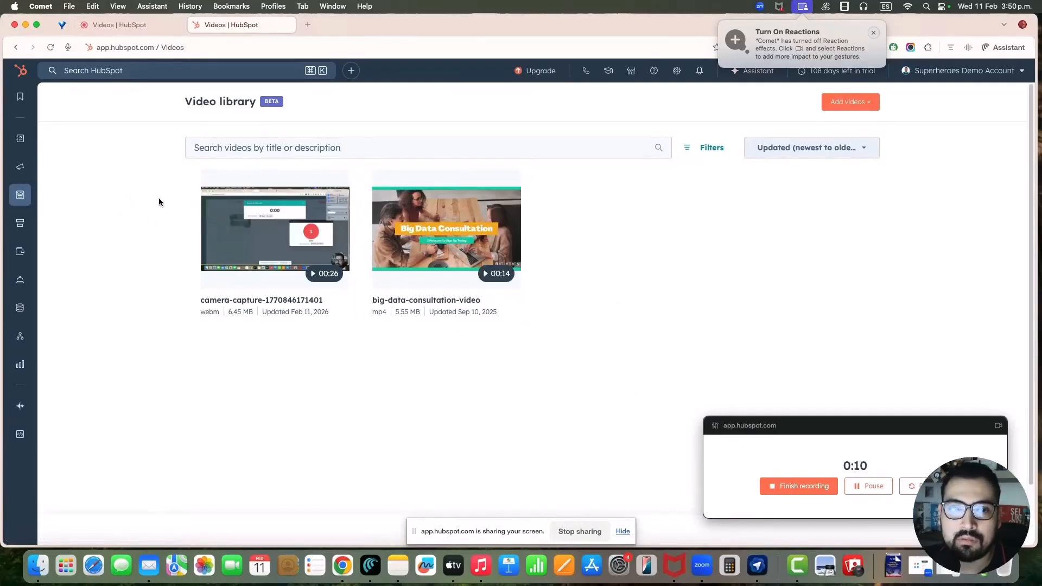
{"action": "mouse_move", "coordinate": [18, 193]}
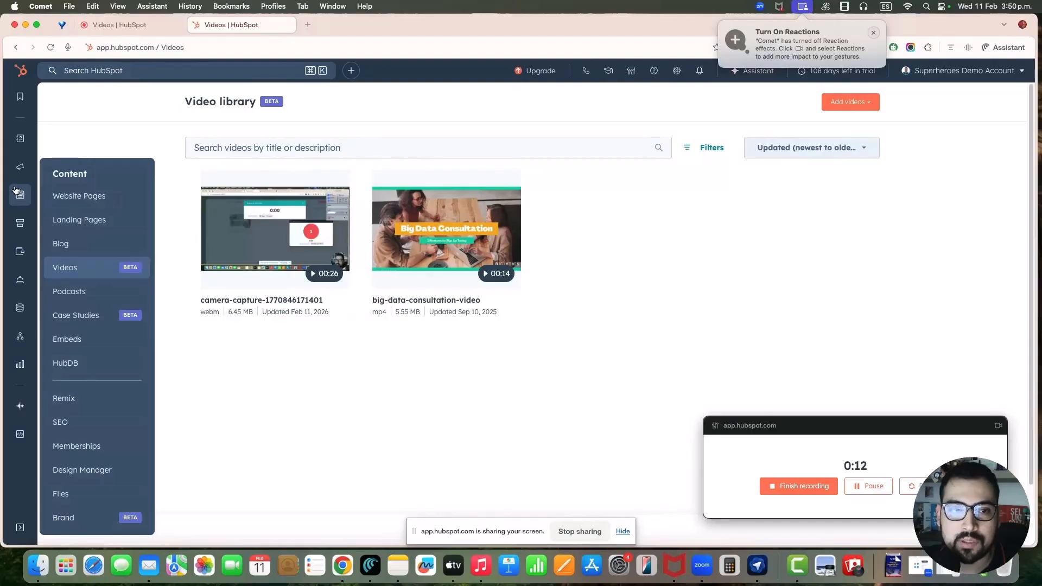
{"action": "mouse_move", "coordinate": [15, 145]}
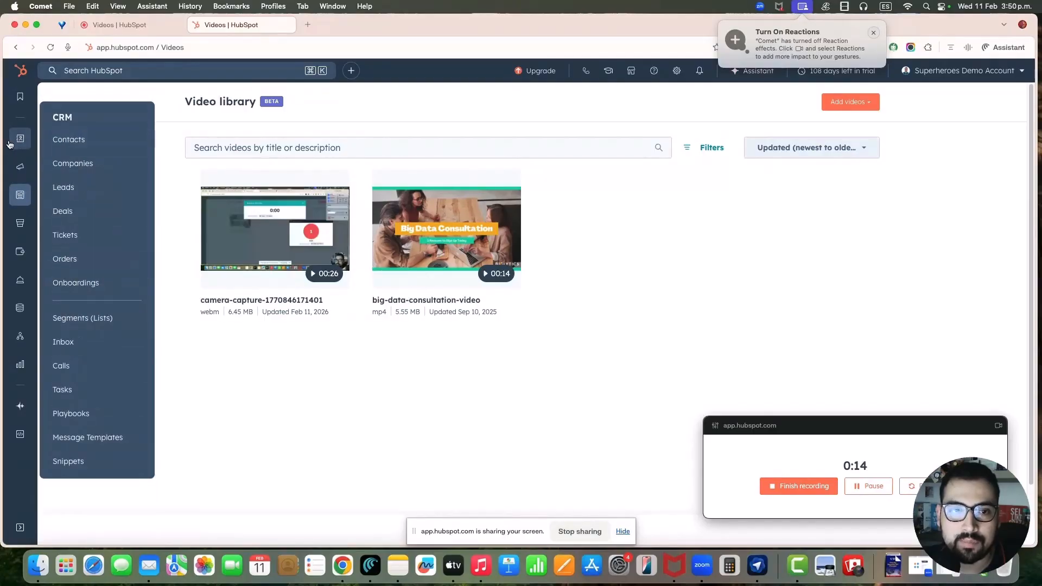
{"action": "left_click", "coordinate": [78, 211]}
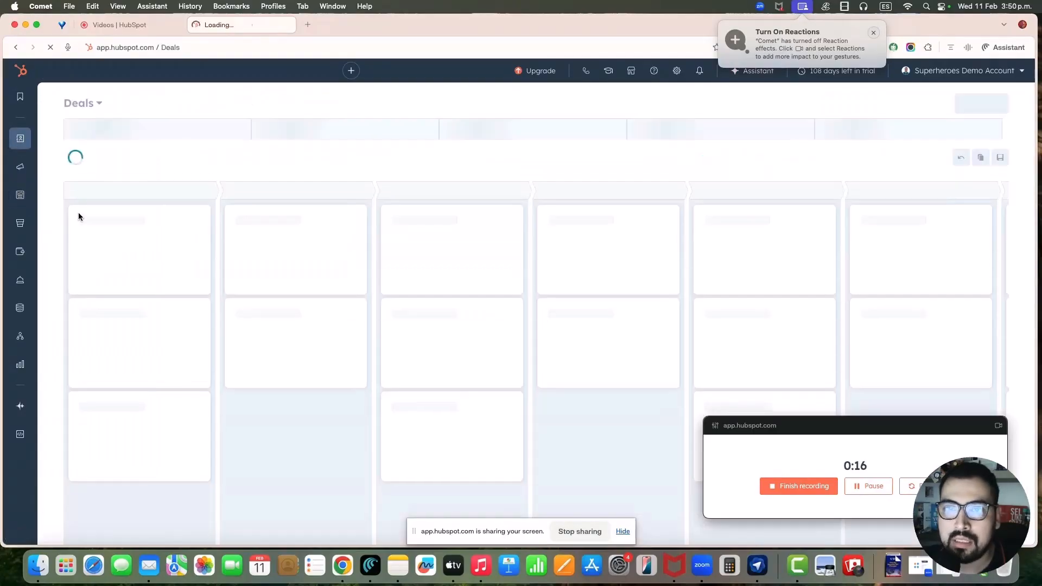
{"action": "mouse_move", "coordinate": [20, 364]}
{"action": "left_click", "coordinate": [81, 368]}
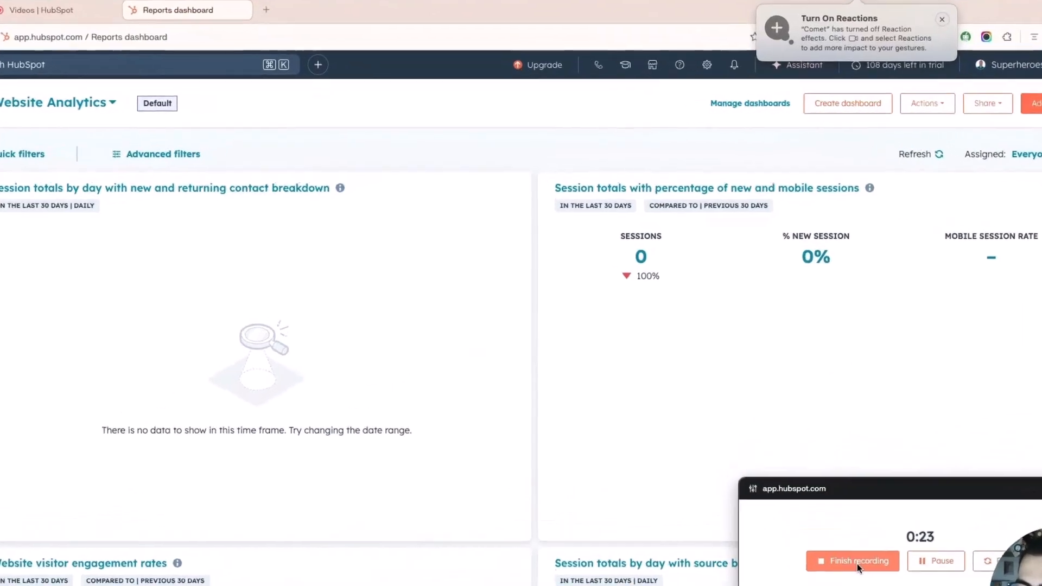
Finish the recording, pause its preview and save the clip to files.
{"action": "left_click", "coordinate": [857, 563]}
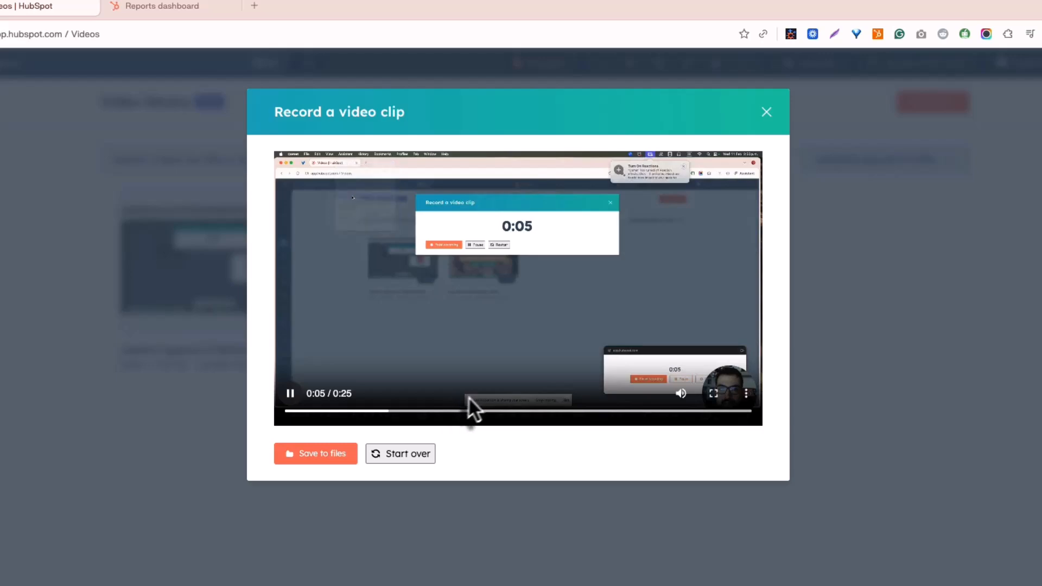
{"action": "left_click", "coordinate": [292, 399]}
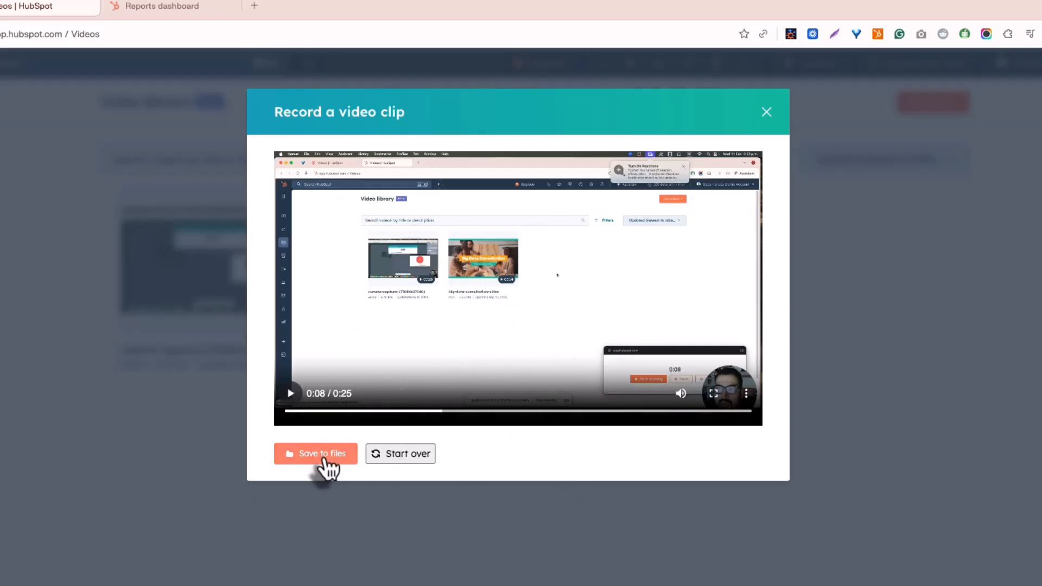
{"action": "left_click", "coordinate": [314, 457]}
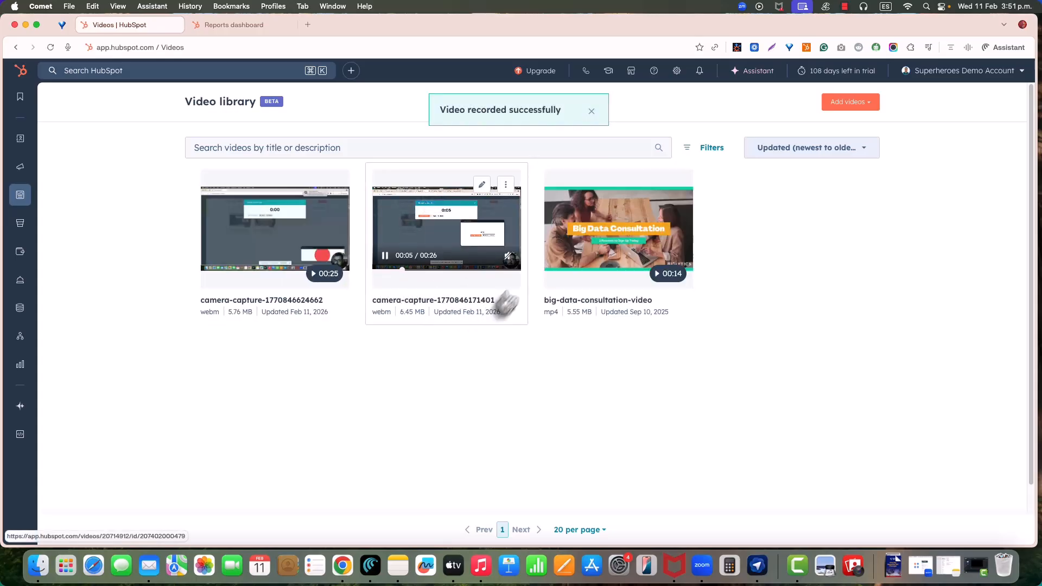
{"action": "left_click", "coordinate": [506, 186]}
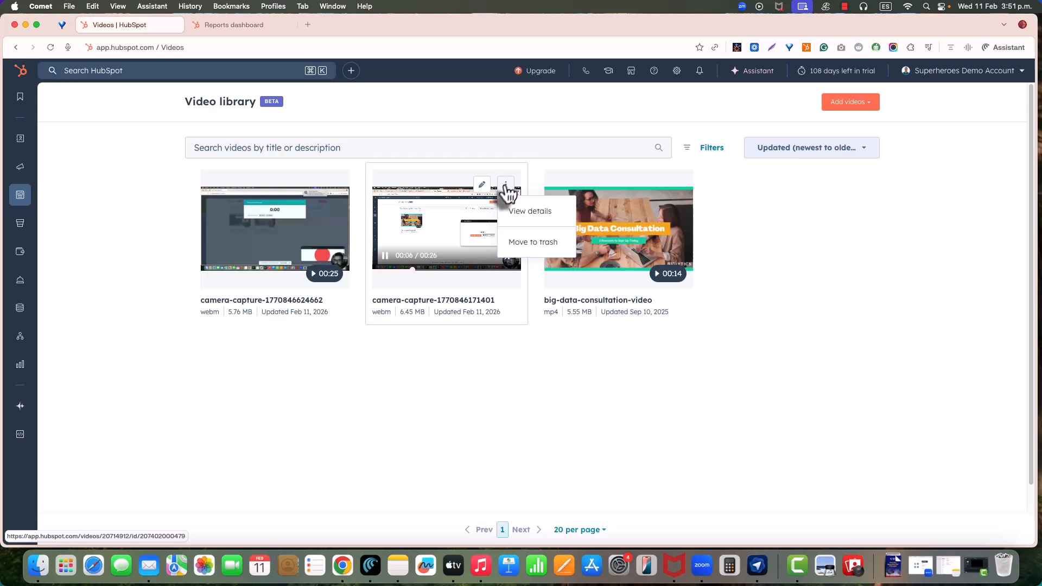
{"action": "left_click", "coordinate": [529, 211]}
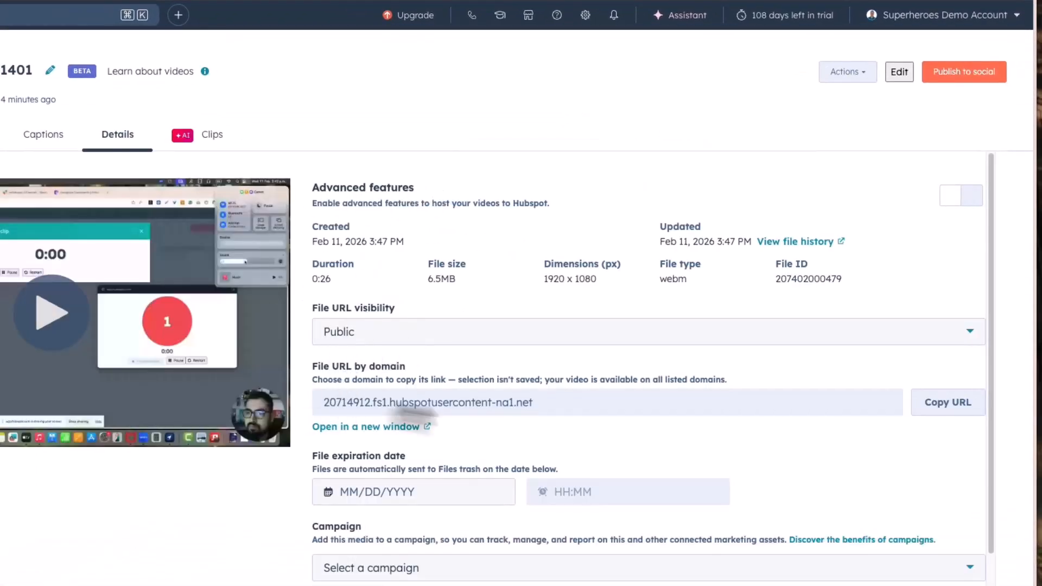
{"action": "scroll", "coordinate": [649, 426], "scroll_direction": "down", "scroll_amount": 2}
{"action": "left_click", "coordinate": [436, 275]}
{"action": "left_click", "coordinate": [436, 275]}
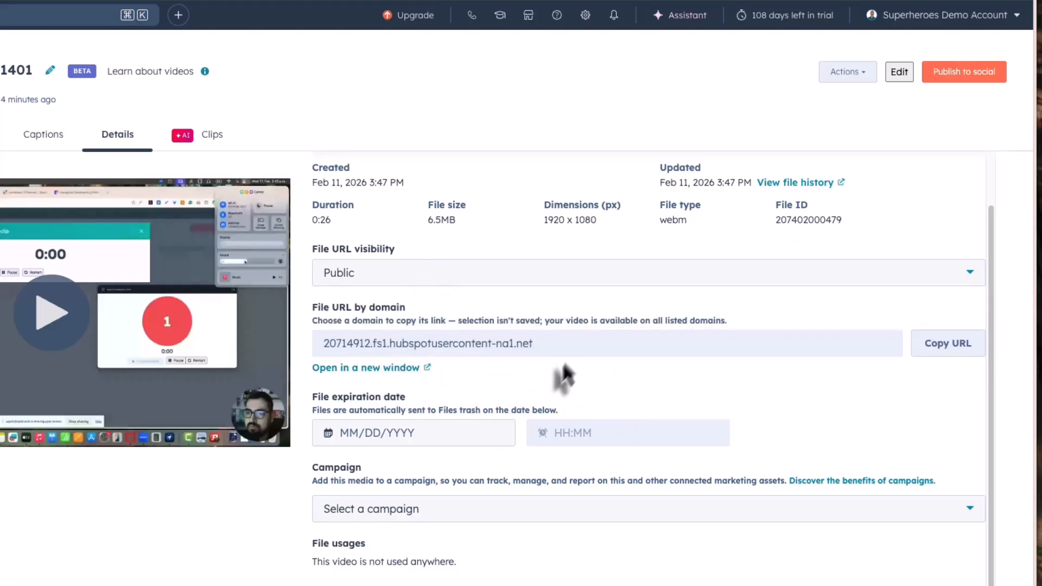
{"action": "scroll", "coordinate": [510, 358], "scroll_direction": "up", "scroll_amount": 2}
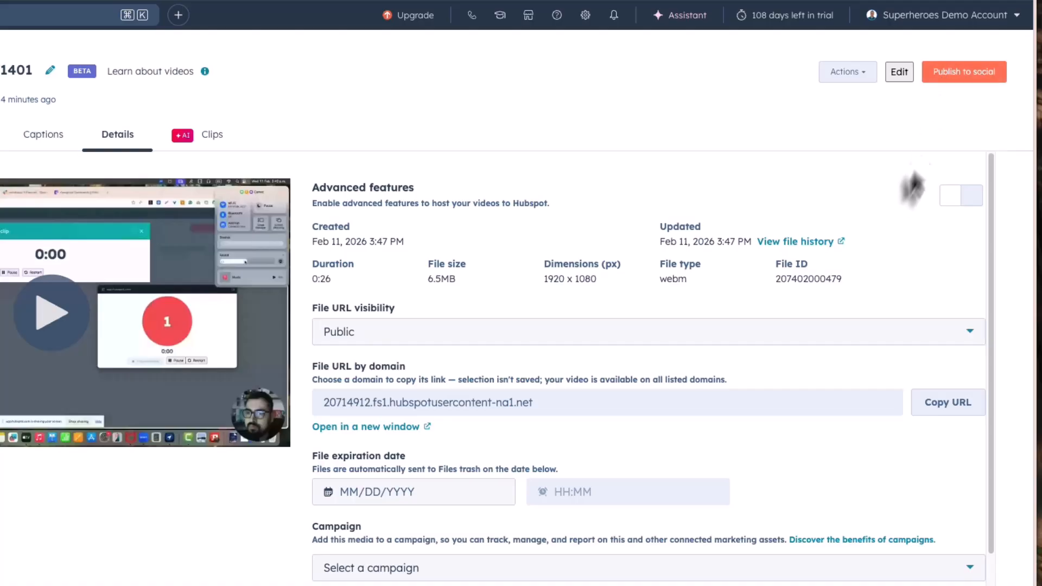
{"action": "scroll", "coordinate": [890, 196], "scroll_direction": "down", "scroll_amount": 2}
{"action": "left_click", "coordinate": [454, 525]}
{"action": "left_click", "coordinate": [449, 523]}
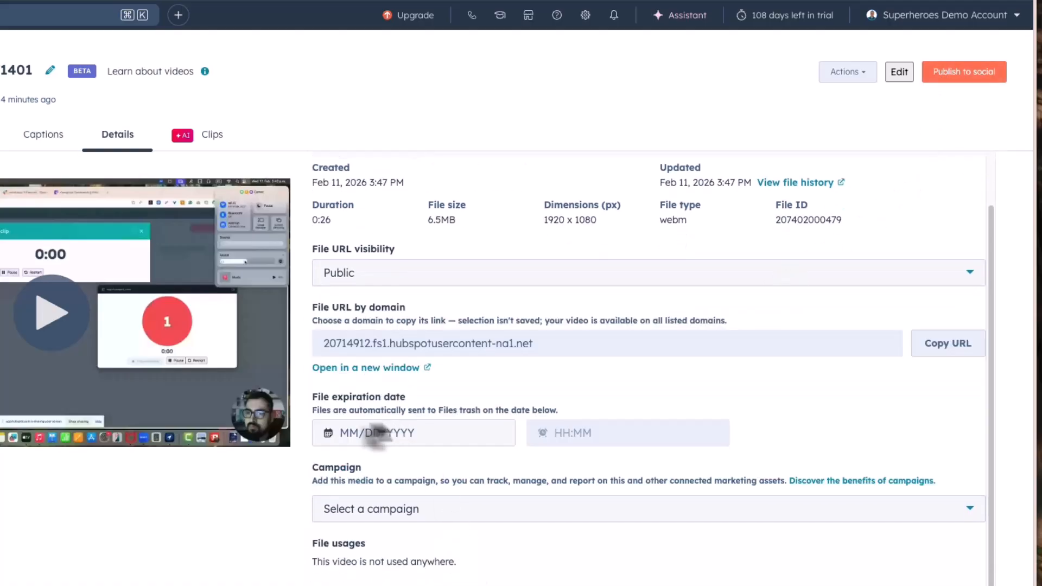
{"action": "left_click", "coordinate": [347, 432]}
{"action": "left_click", "coordinate": [563, 409]}
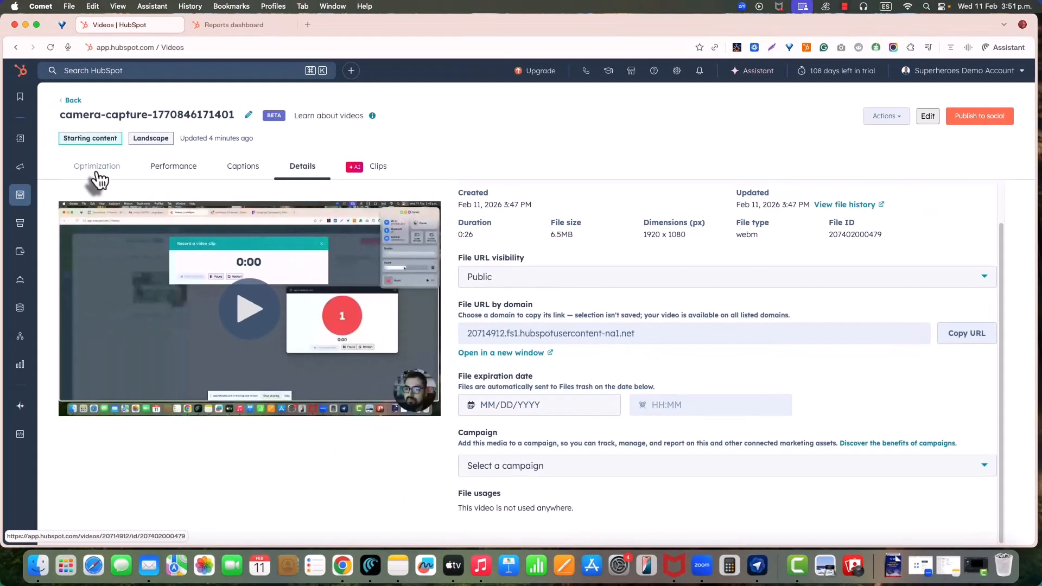
Examine the video's optimization settings, including title, keywords, SEO description and chapters.
{"action": "left_click", "coordinate": [97, 172]}
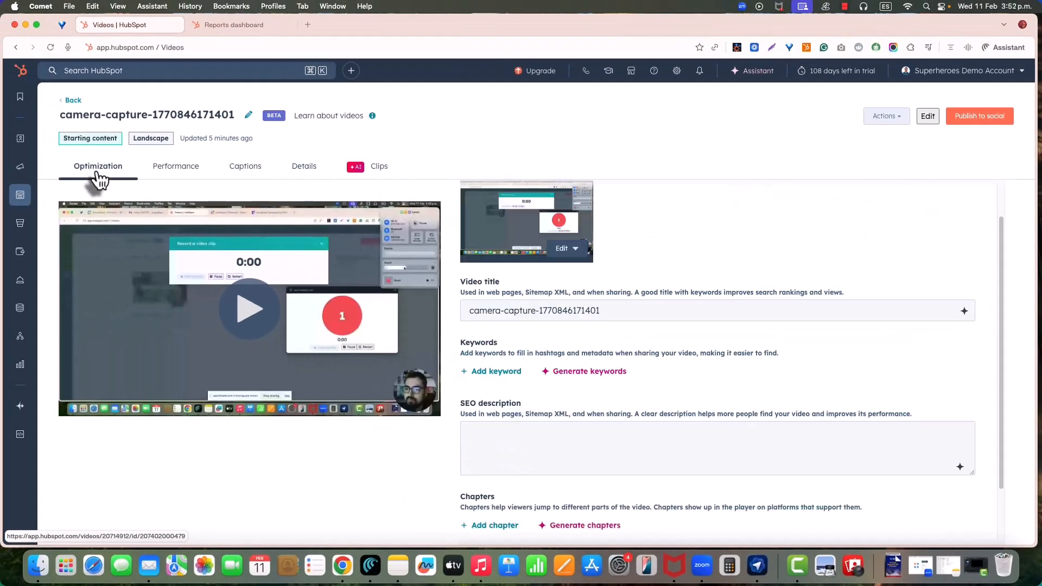
{"action": "scroll", "coordinate": [537, 369], "scroll_direction": "down", "scroll_amount": 2}
{"action": "scroll", "coordinate": [530, 385], "scroll_direction": "up", "scroll_amount": 3}
{"action": "scroll", "coordinate": [521, 348], "scroll_direction": "down", "scroll_amount": 3}
{"action": "left_click", "coordinate": [498, 372]}
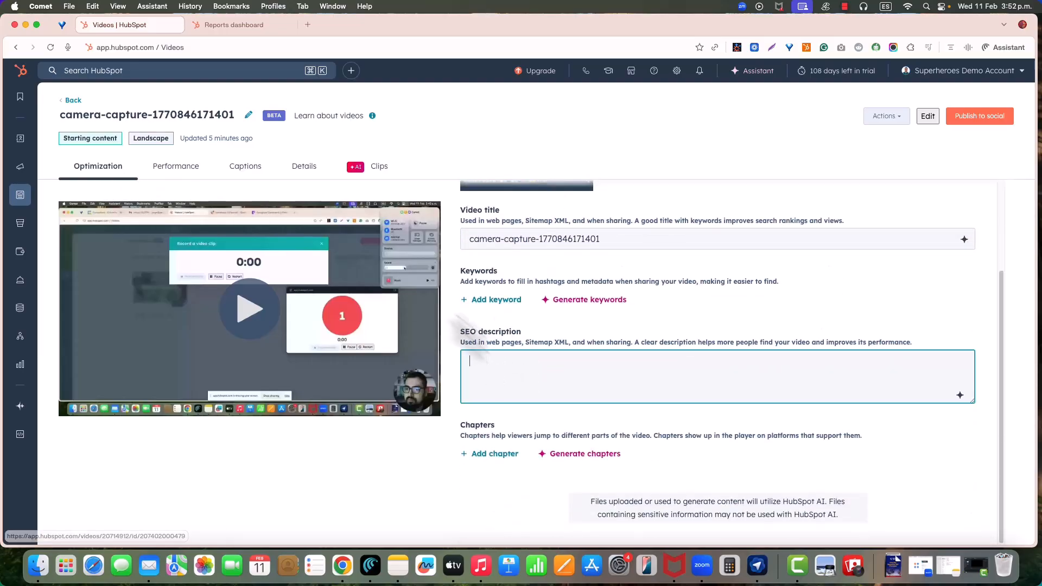
Review the video's performance, captions, details and AI clips sections.
{"action": "left_click", "coordinate": [187, 173]}
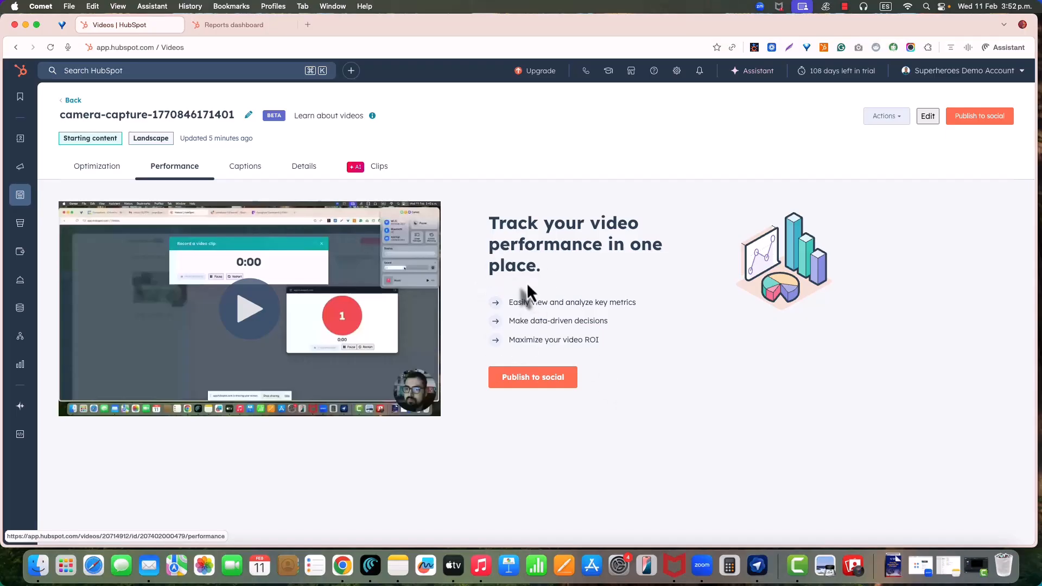
{"action": "left_click", "coordinate": [250, 168]}
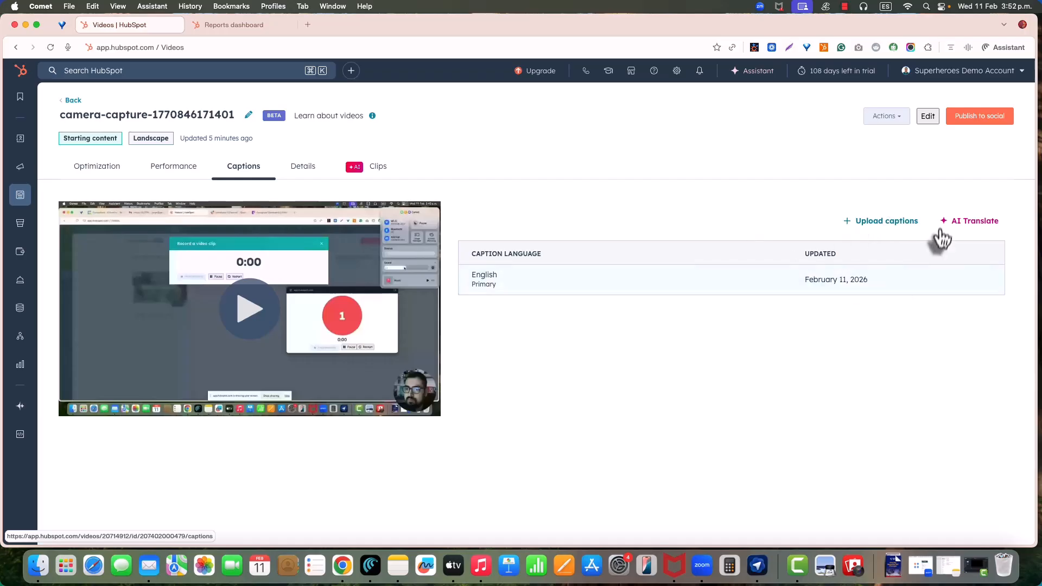
{"action": "left_click", "coordinate": [298, 174]}
{"action": "left_click", "coordinate": [372, 174]}
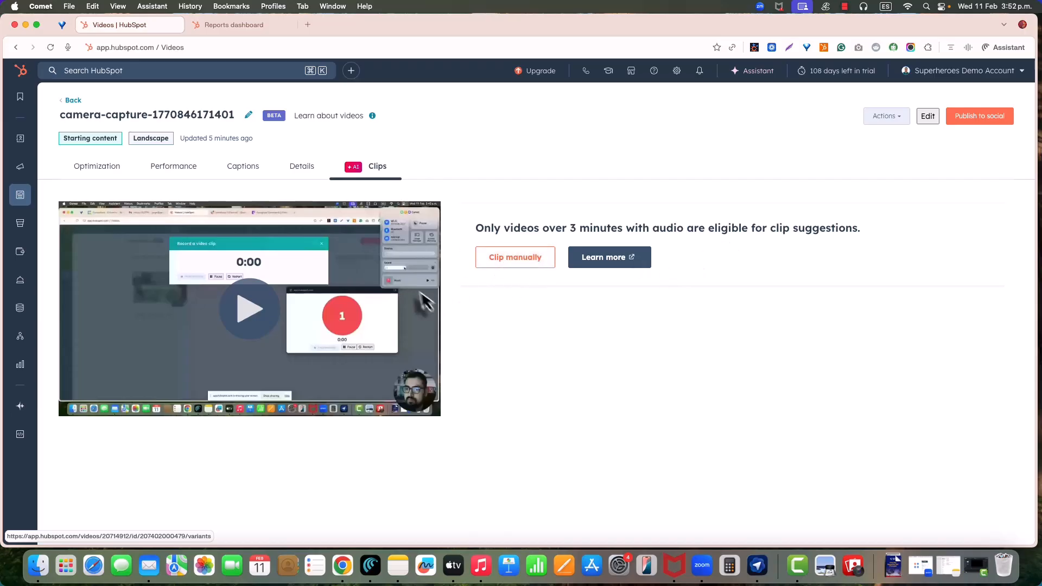
Open the video for manual clipping and move the playhead slightly past the start of the timeline.
{"action": "left_click", "coordinate": [520, 262]}
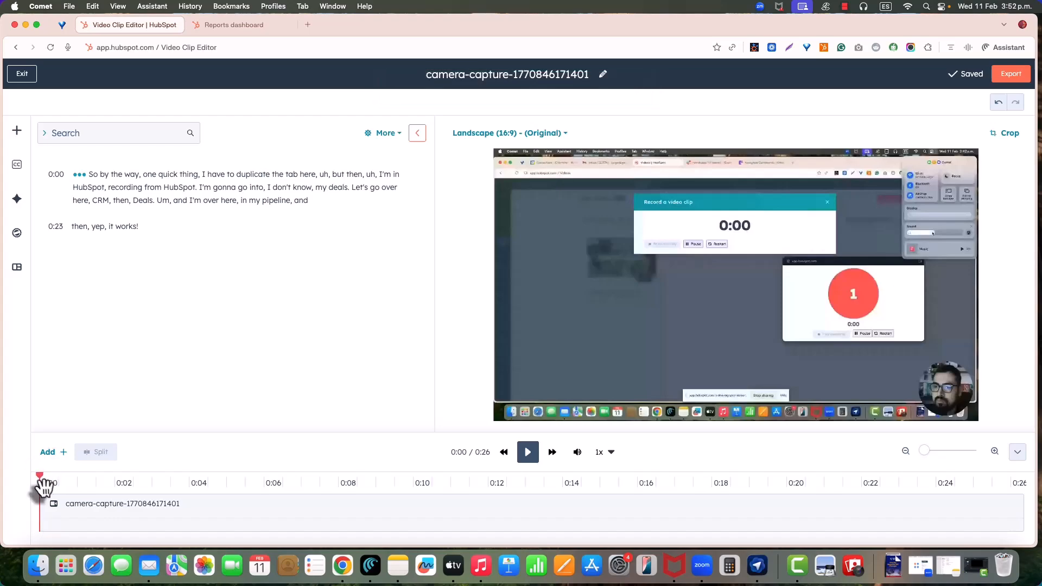
{"action": "left_click_drag", "start_coordinate": [39, 478], "coordinate": [69, 480]}
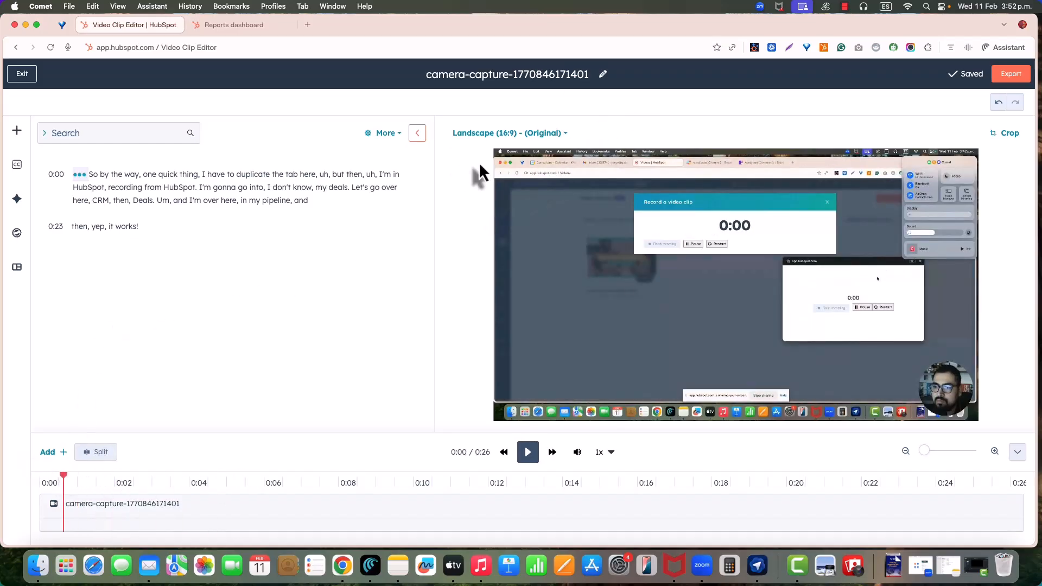